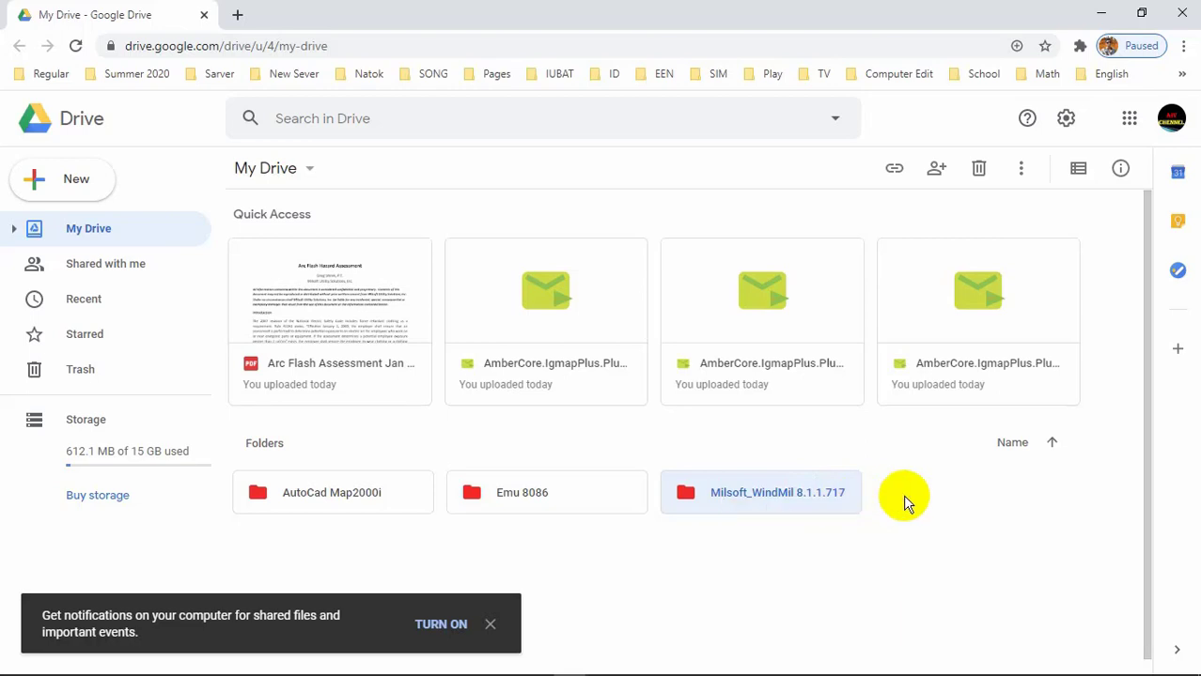
# Point out the Milsoft_WindMil 8.1.1.717 folder in Google Drive and switch to the Software folder in File Explorer.
pyautogui.click(902, 498)
pyautogui.click(810, 483)
pyautogui.click(1101, 13)
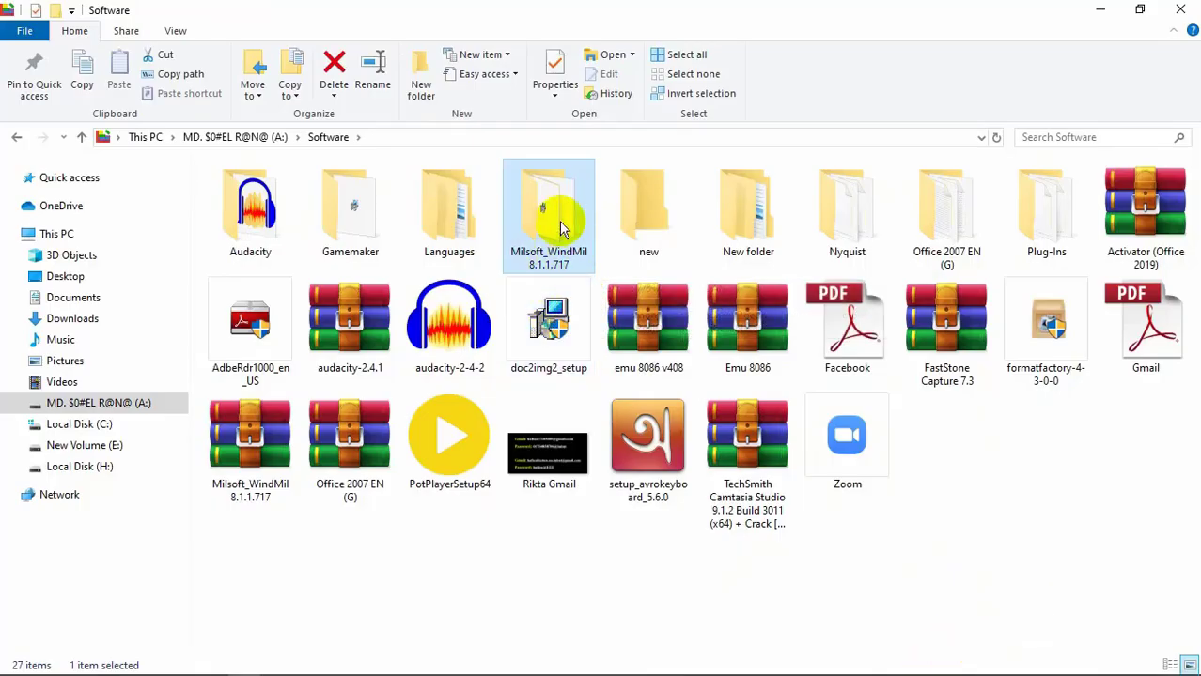
# Review the PSNA outline slide in PowerPoint, and inspect the contents of the local Milsoft_WindMil 8.1.1.717 folder in File Explorer.
pyautogui.moveTo(389, 660)
pyautogui.click(472, 663)
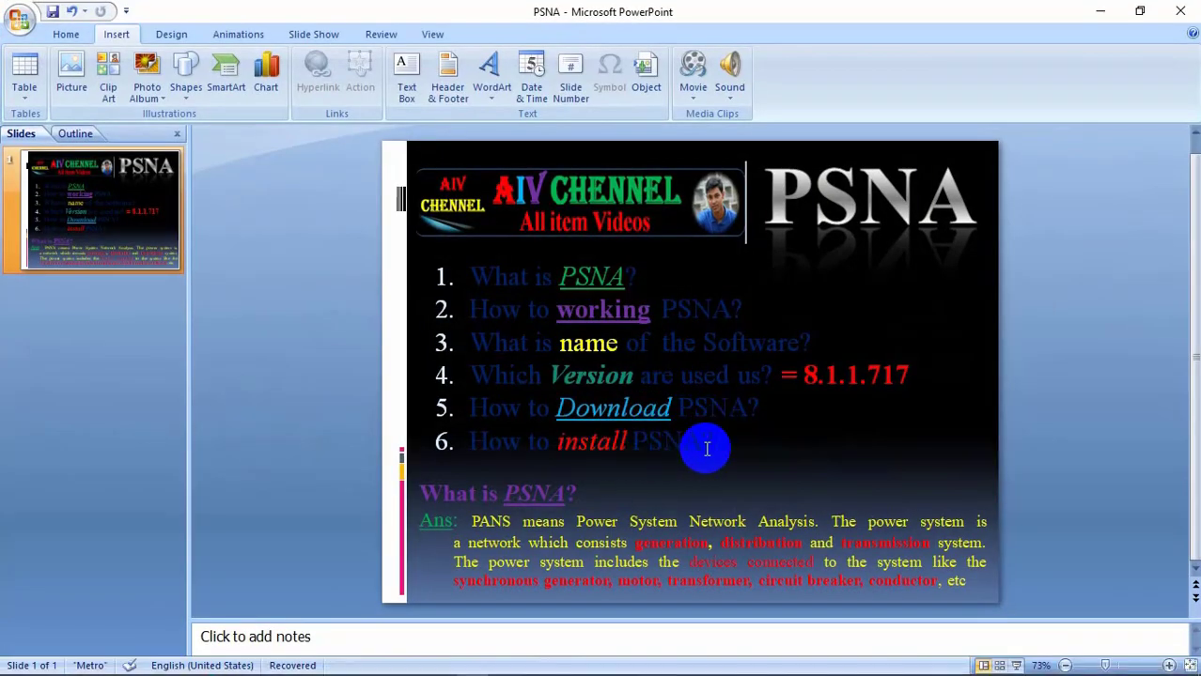
pyautogui.click(1100, 10)
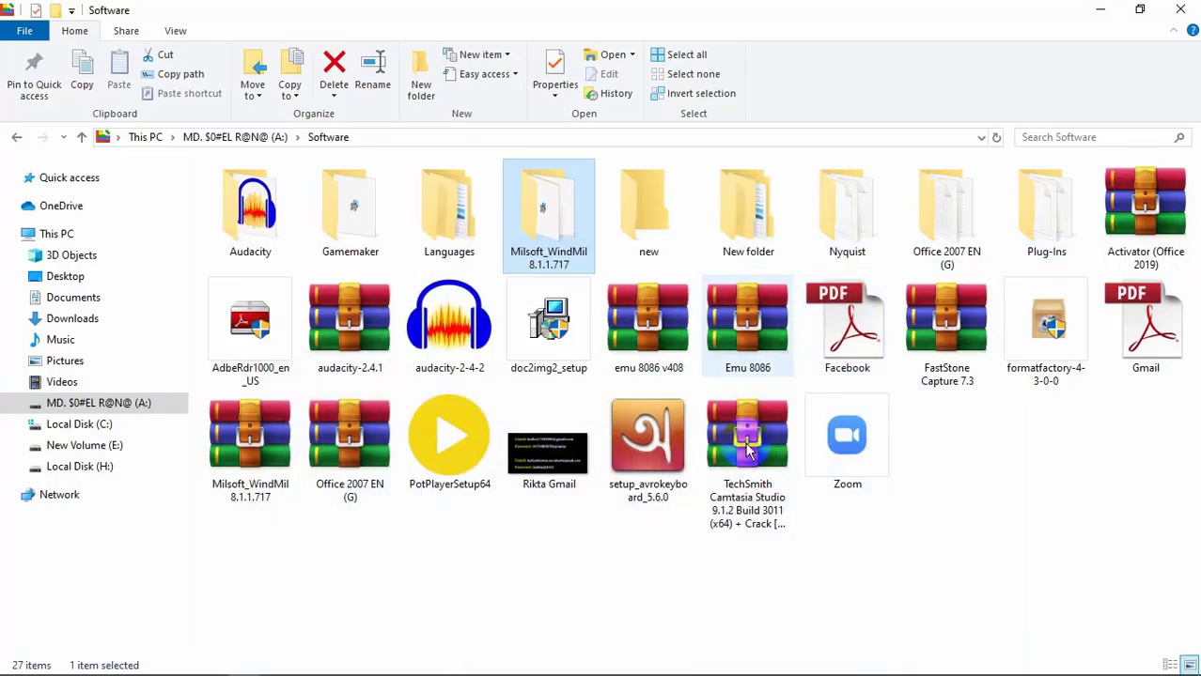
pyautogui.doubleClick(547, 205)
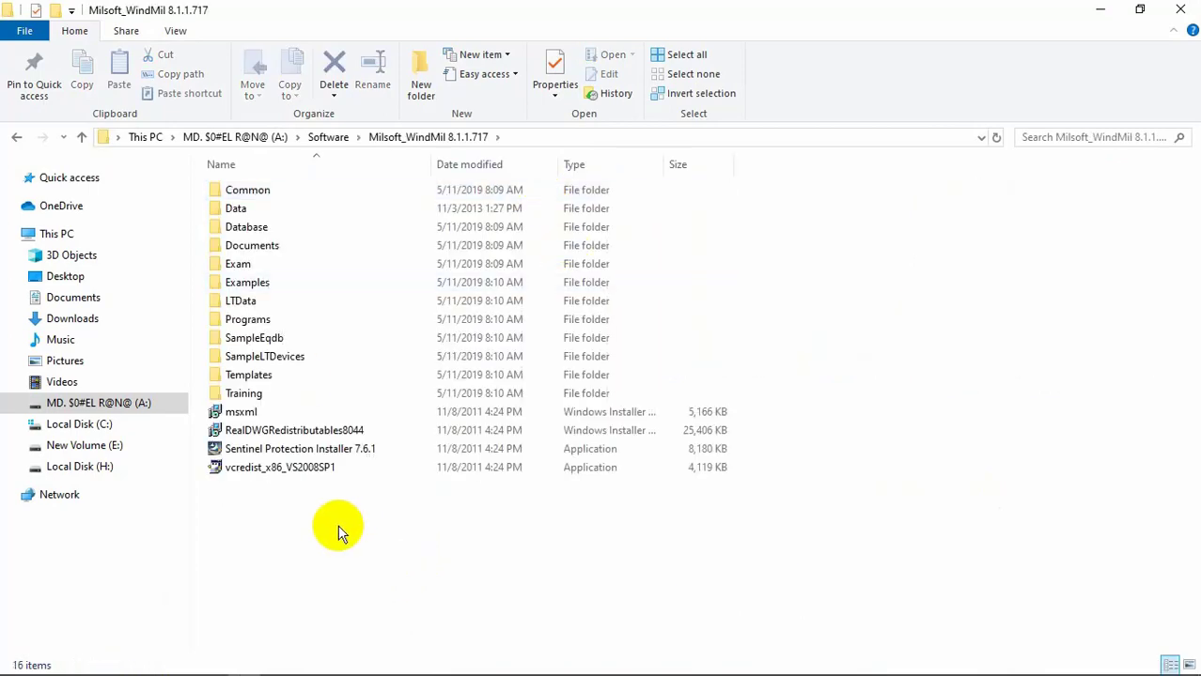
pyautogui.click(16, 138)
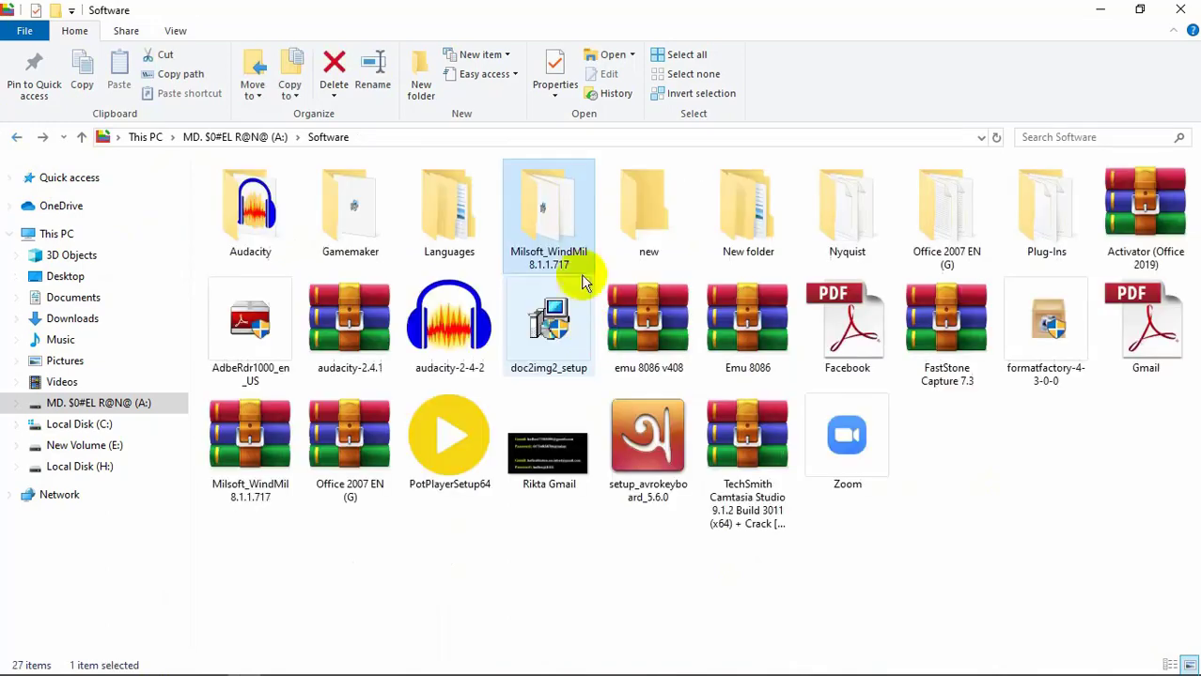
# Copy the Milsoft_WindMil 8.1.1.717 folder from the Software folder to the root of Local Disk (C:).
pyautogui.rightClick(553, 206)
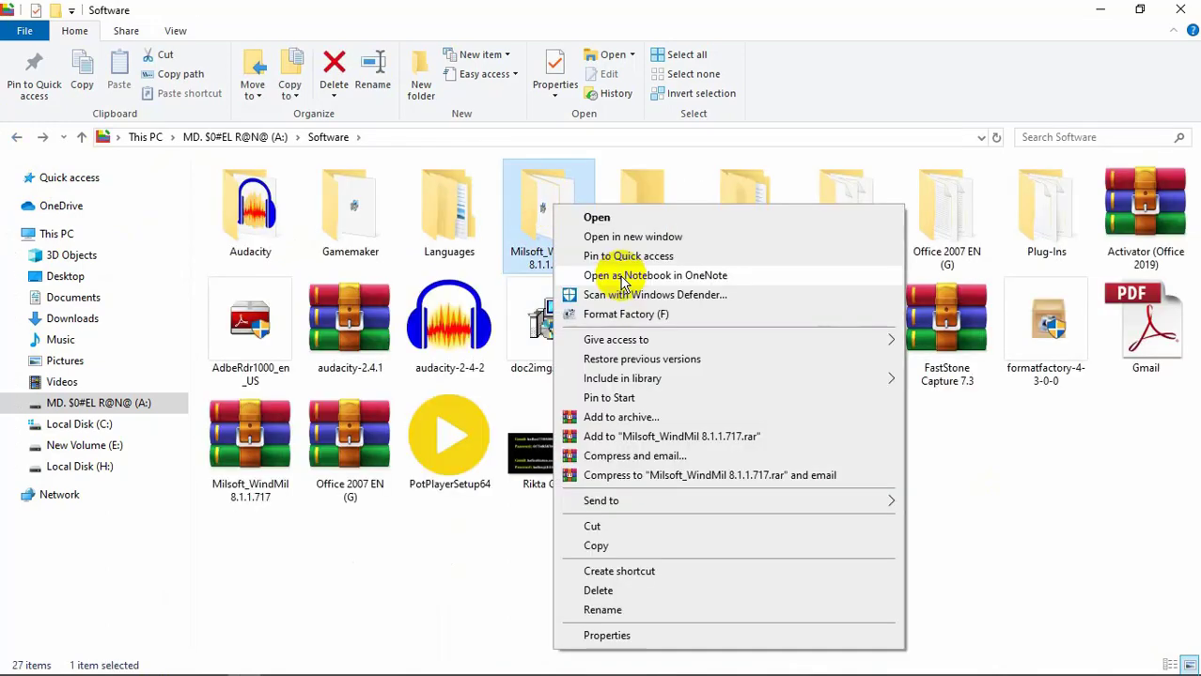
pyautogui.click(597, 545)
pyautogui.click(1099, 9)
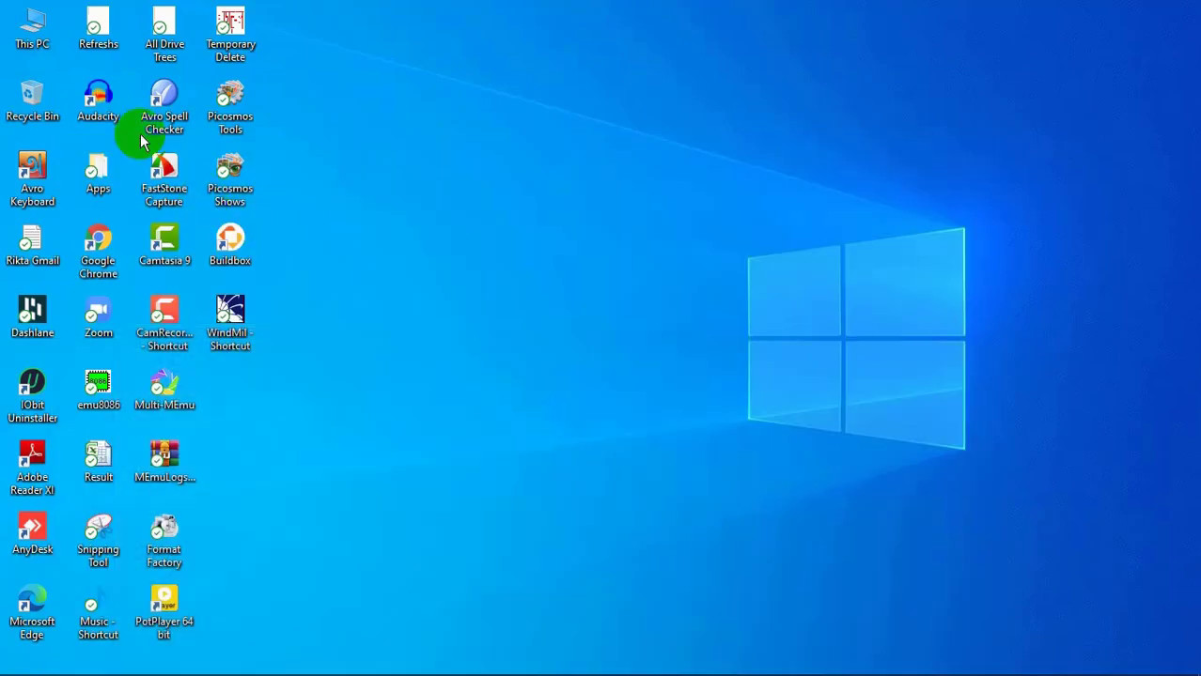
pyautogui.doubleClick(26, 30)
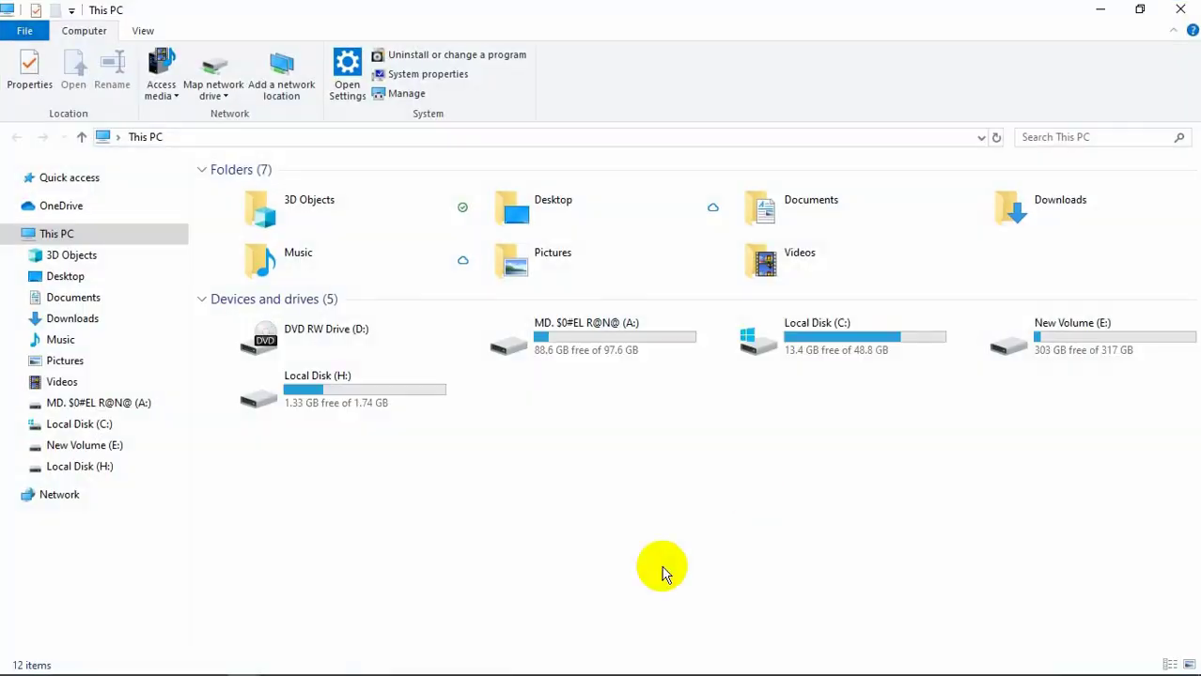
pyautogui.doubleClick(831, 352)
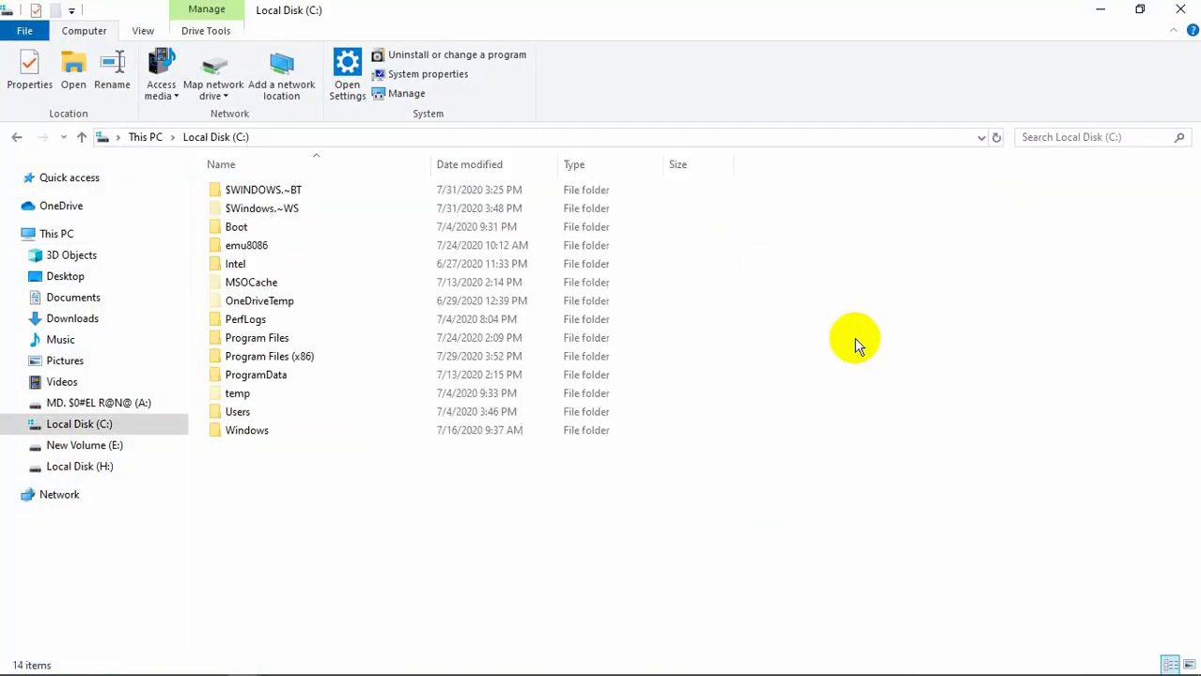
pyautogui.rightClick(796, 365)
pyautogui.click(836, 458)
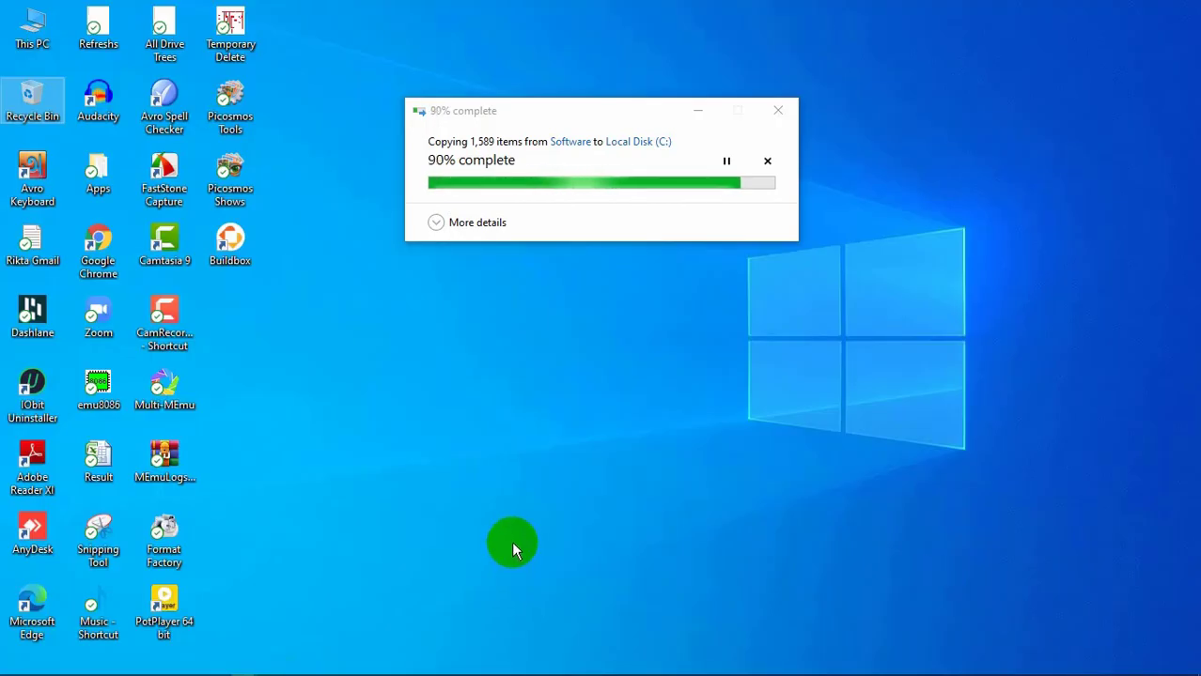
# Bring up the Local Disk (C:) window and the copy progress dialog, and move the dialog clear of the folder list.
pyautogui.moveTo(396, 669)
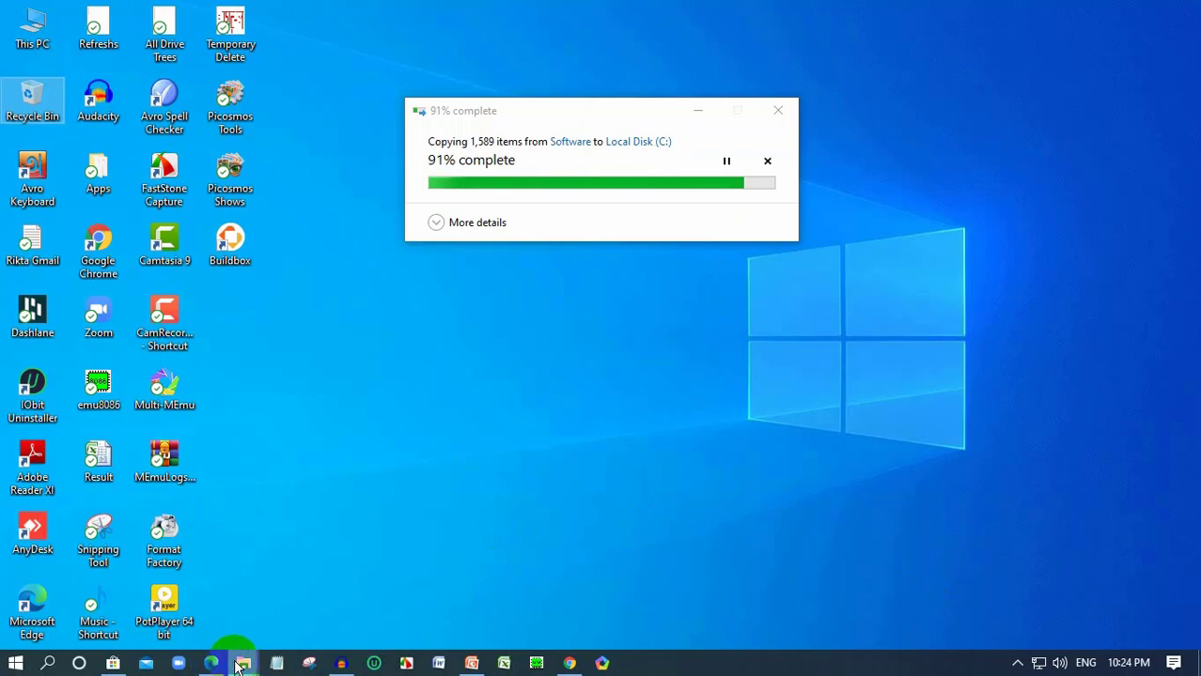
pyautogui.moveTo(243, 663)
pyautogui.click(227, 584)
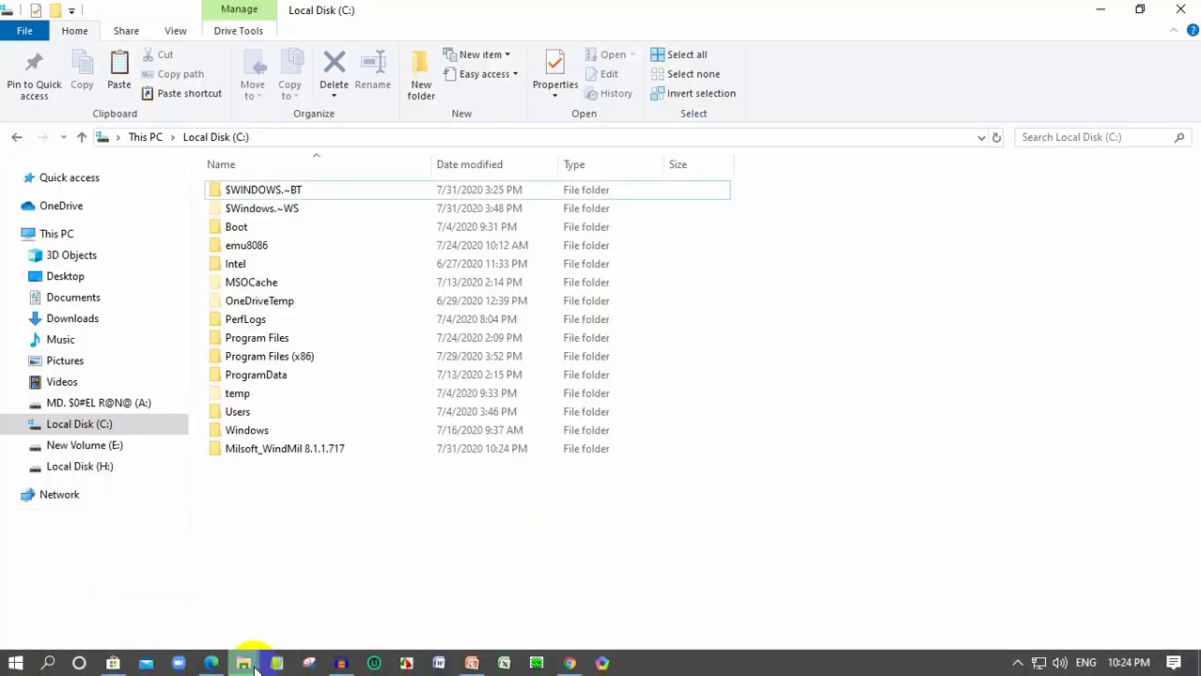
pyautogui.moveTo(243, 663)
pyautogui.click(415, 568)
pyautogui.moveTo(620, 114); pyautogui.dragTo(939, 177)
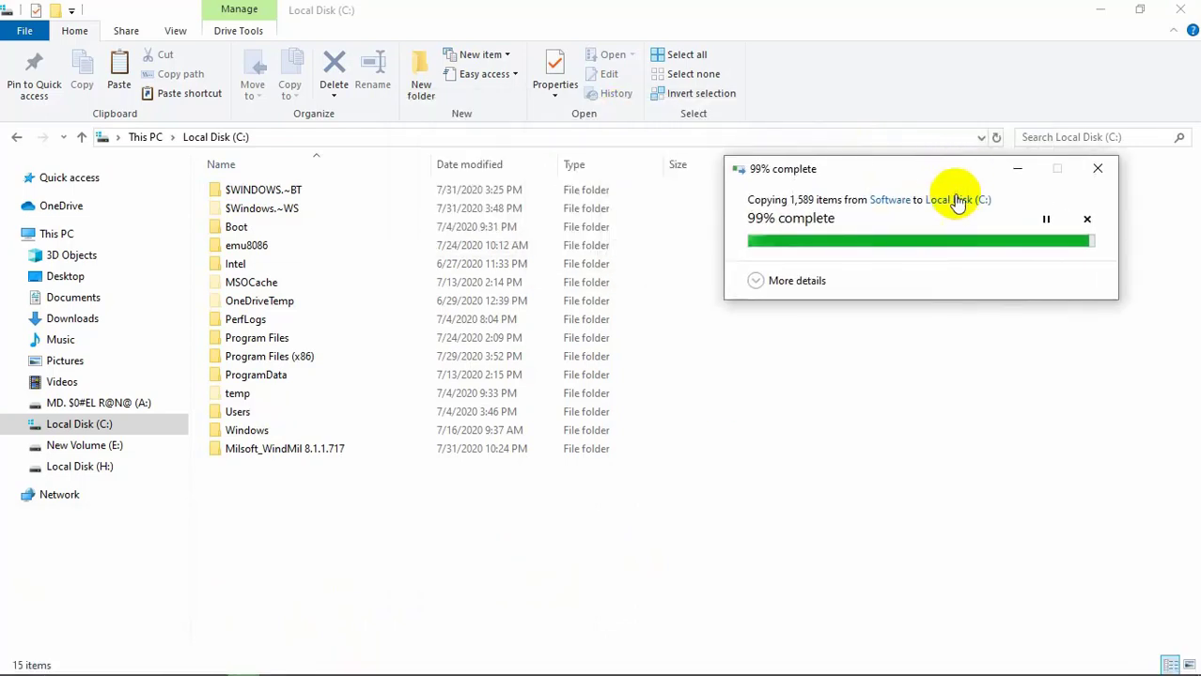
pyautogui.click(389, 455)
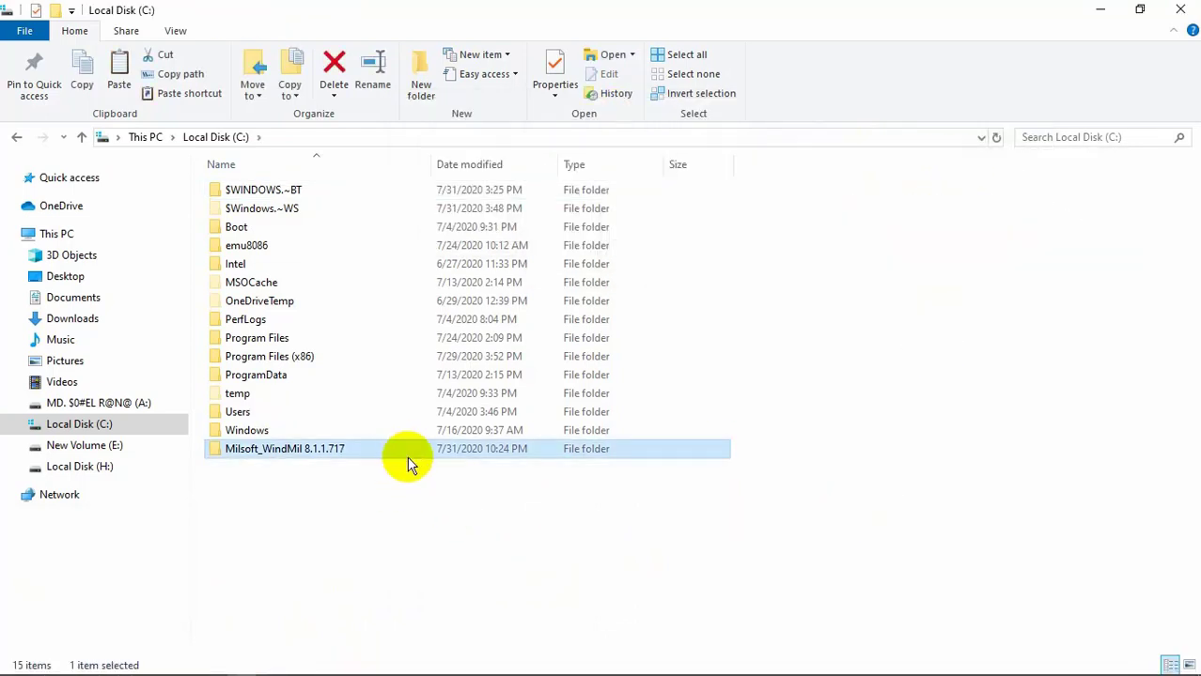
pyautogui.press('F2')
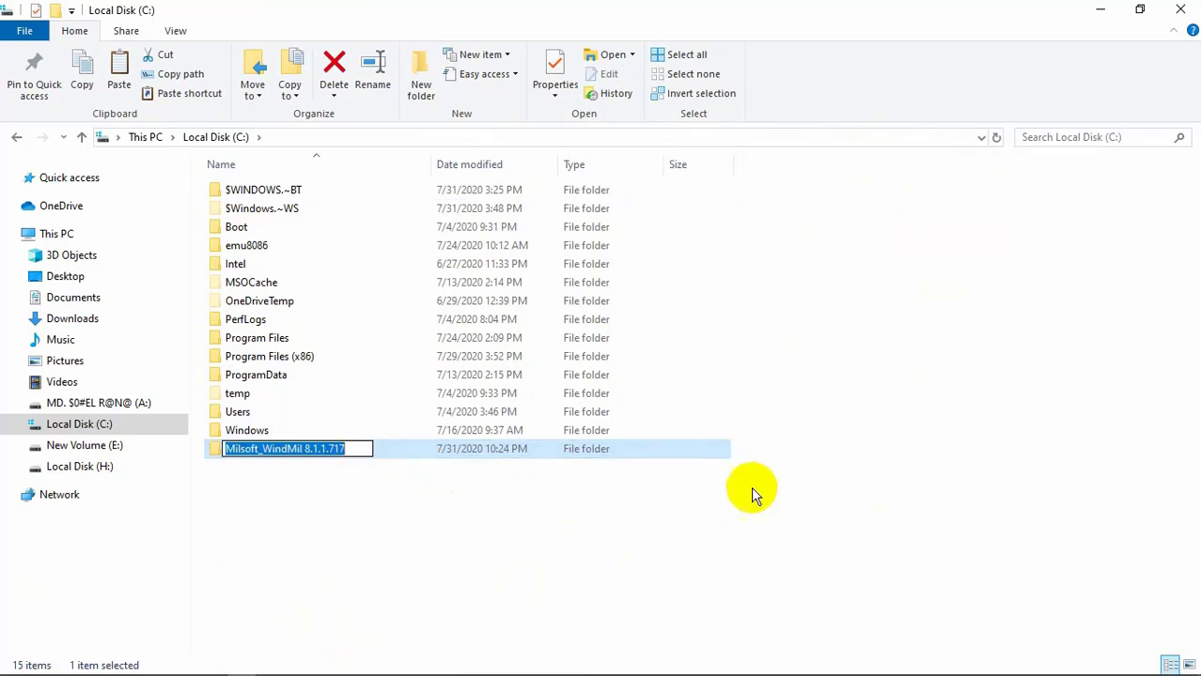
pyautogui.click(742, 473)
pyautogui.click(340, 449)
pyautogui.click(820, 460)
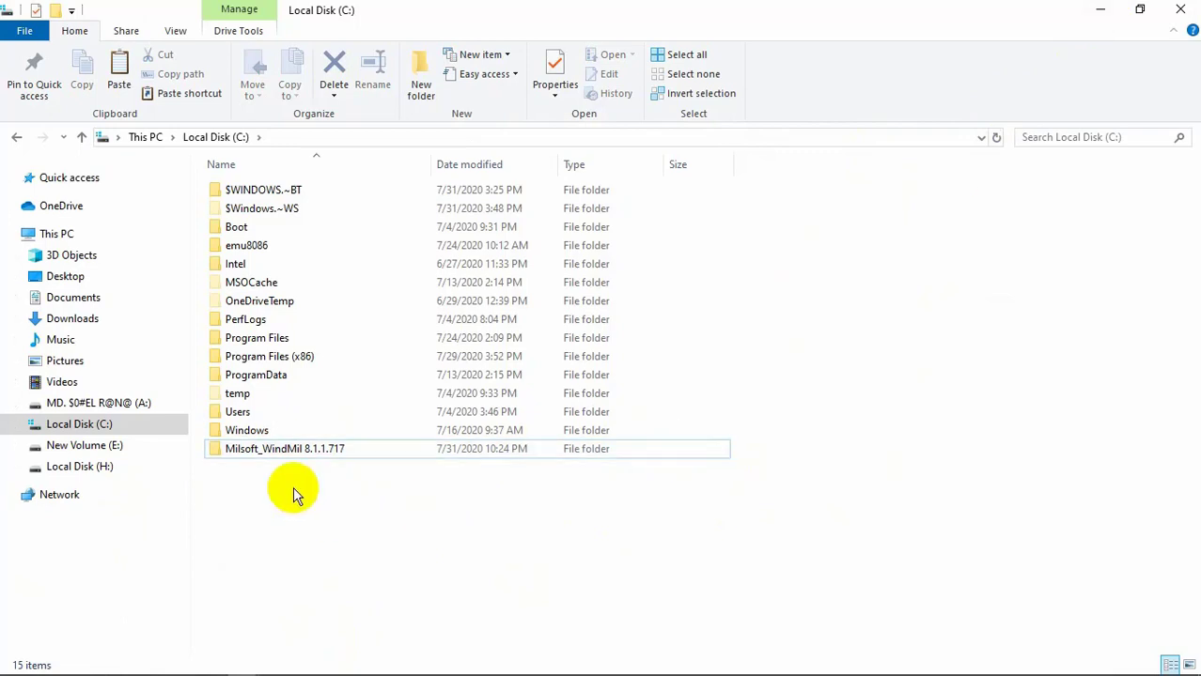
# Open the Programs folder inside the copied Milsoft_WindMil 8.1.1.717 folder on Local Disk (C:).
pyautogui.doubleClick(294, 452)
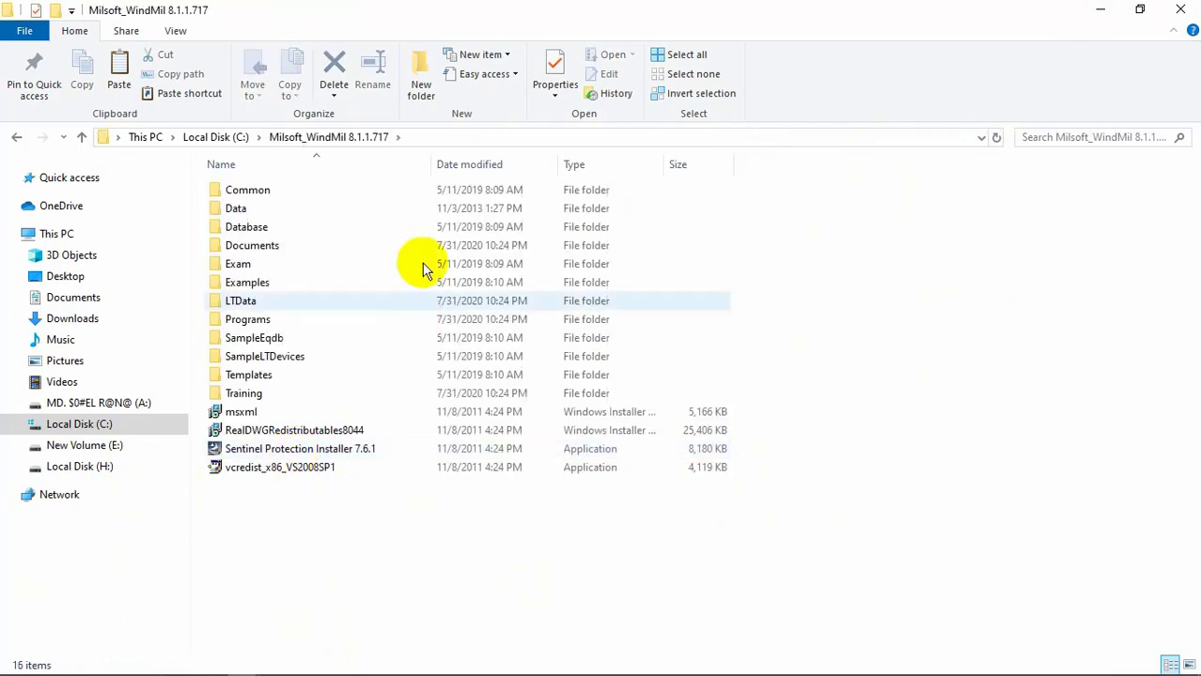
pyautogui.click(247, 323)
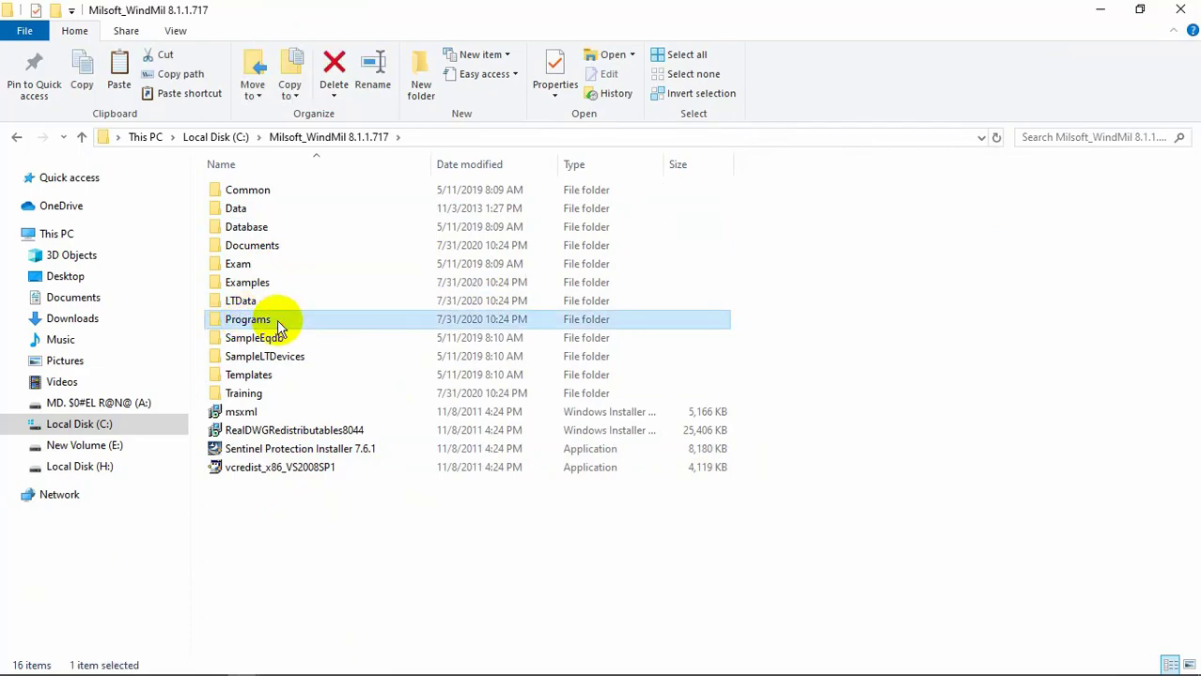
pyautogui.doubleClick(277, 320)
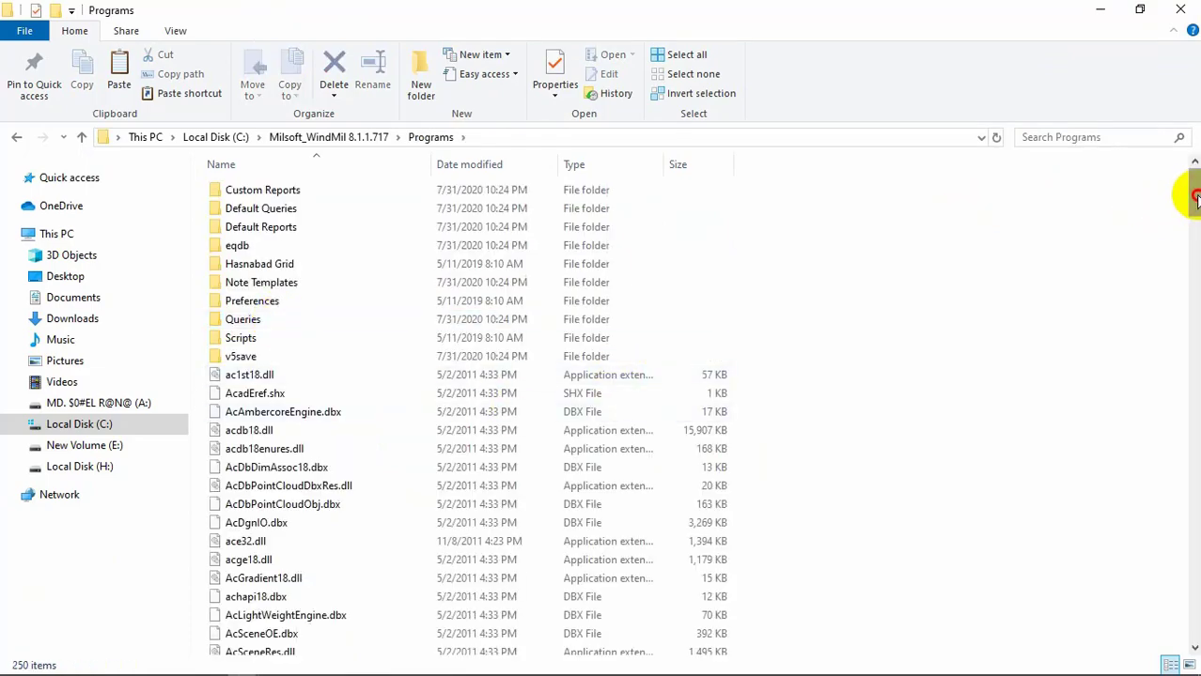
# Find the WindMil application in the Programs folder and send a shortcut for it to the desktop.
pyautogui.moveTo(1195, 195); pyautogui.dragTo(1085, 609)
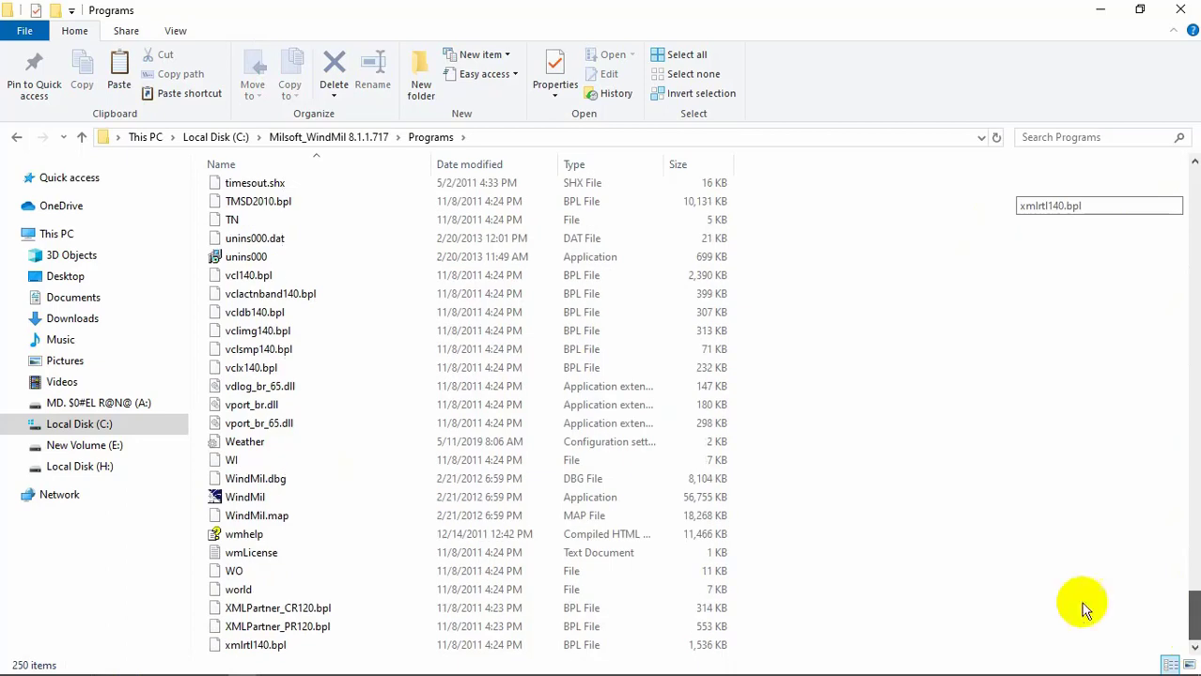
pyautogui.click(231, 495)
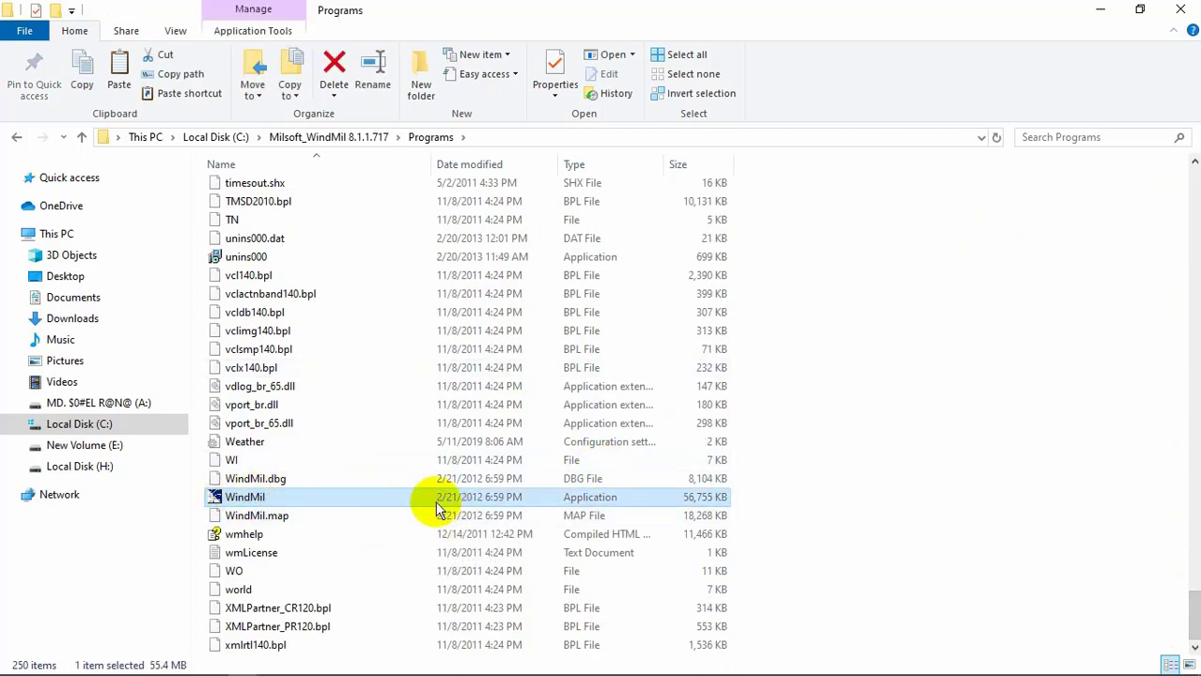
pyautogui.rightClick(285, 503)
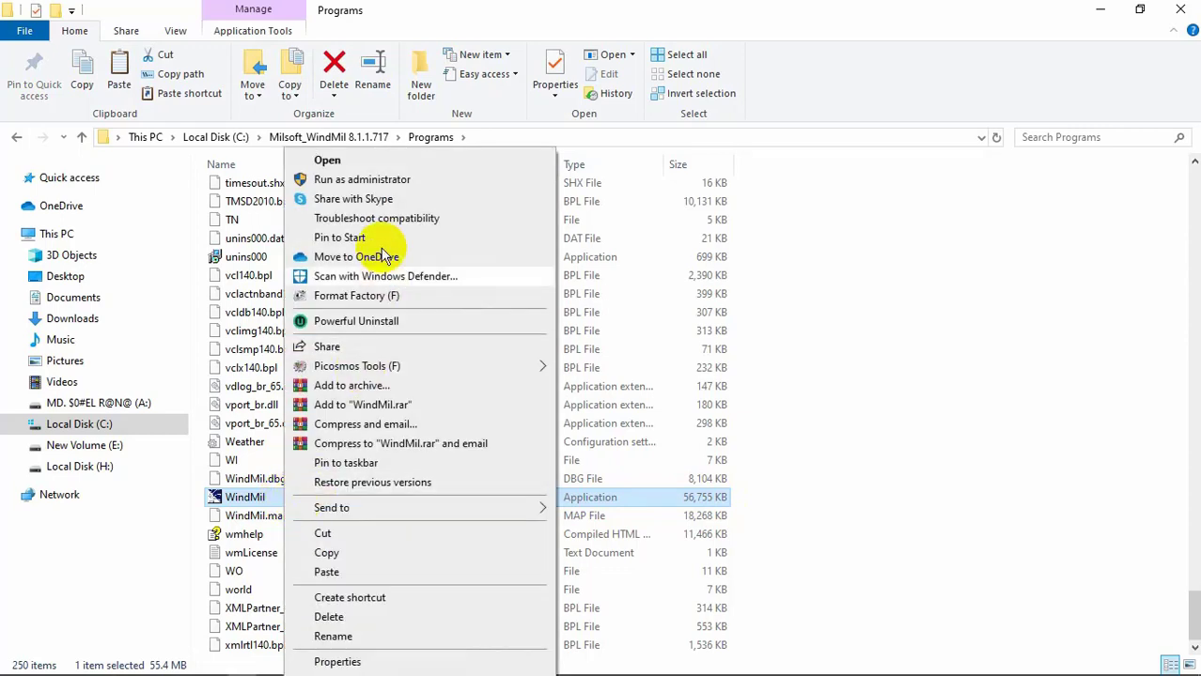
pyautogui.click(361, 510)
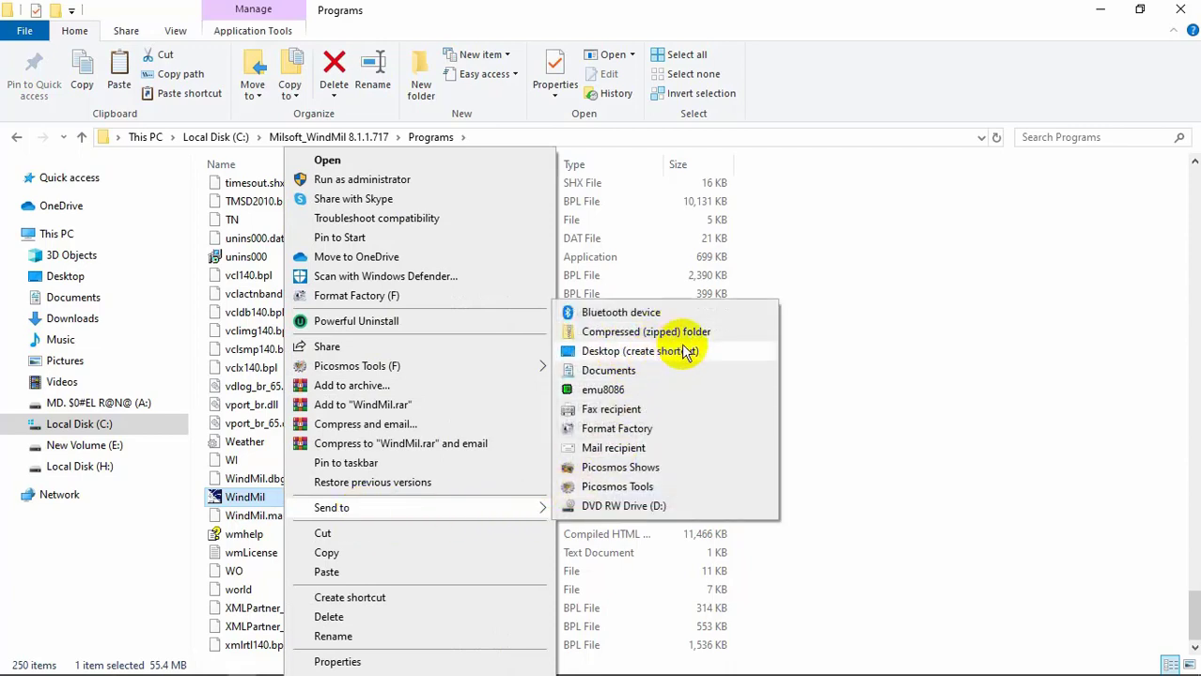
pyautogui.click(685, 354)
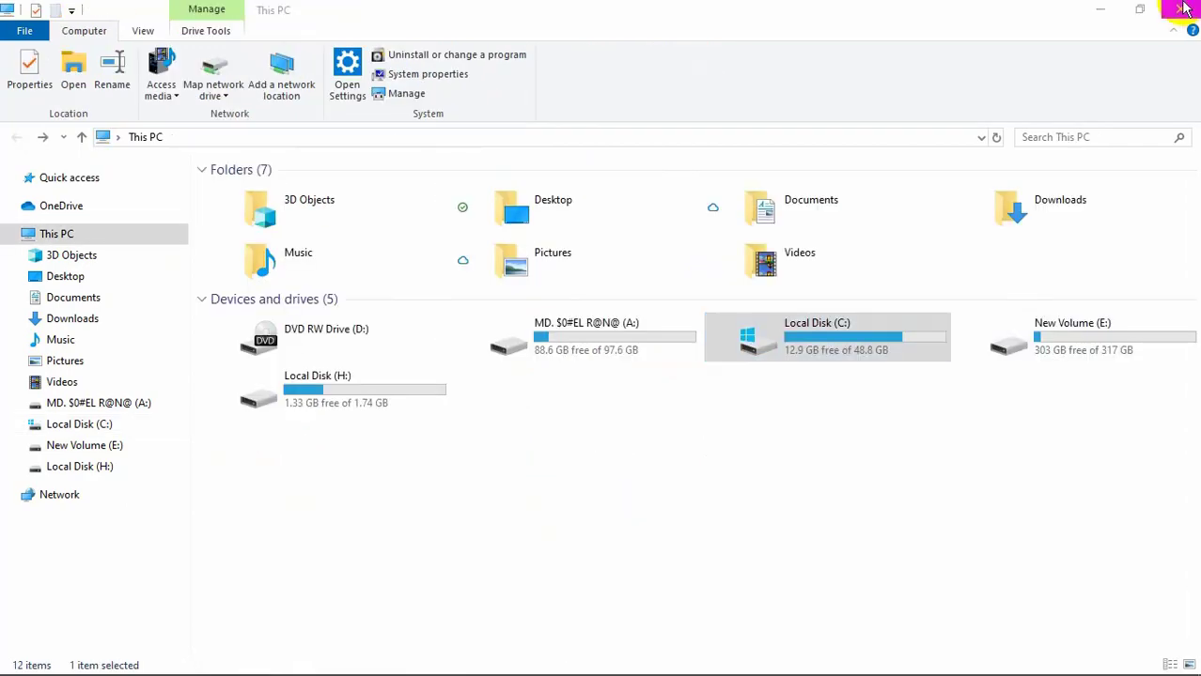
# Close the File Explorer window, check the WindMil shortcut on the desktop, and refresh the desktop.
pyautogui.click(1180, 9)
pyautogui.click(243, 323)
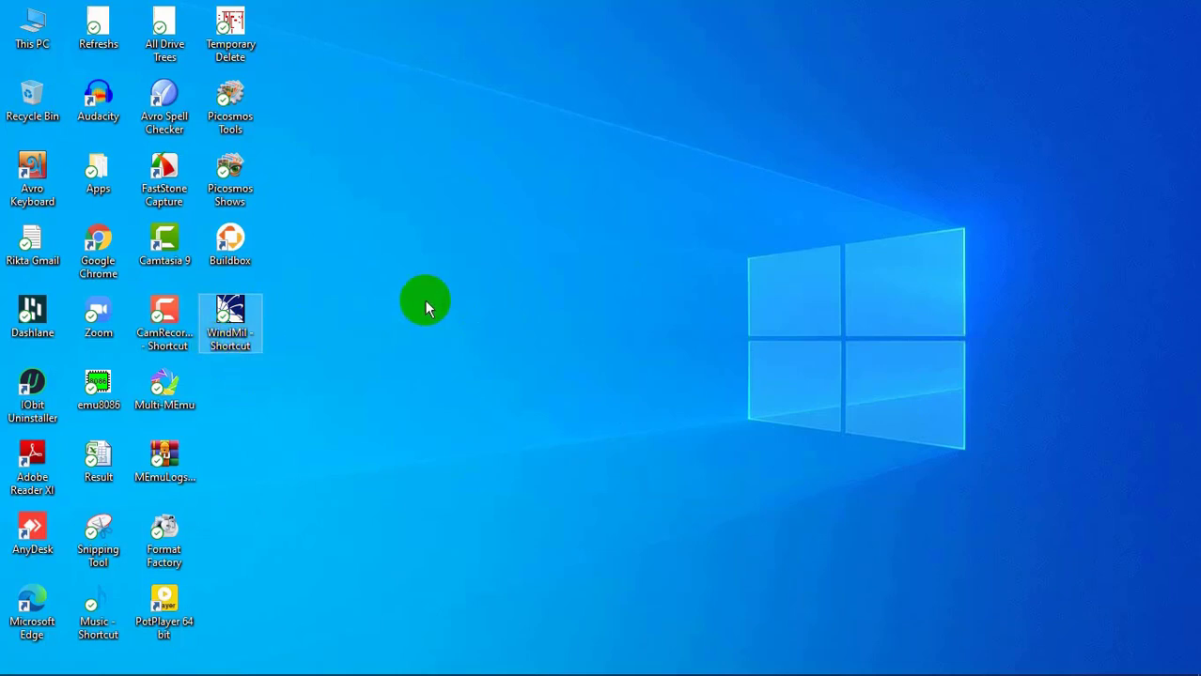
pyautogui.click(411, 356)
pyautogui.rightClick(444, 204)
pyautogui.click(460, 236)
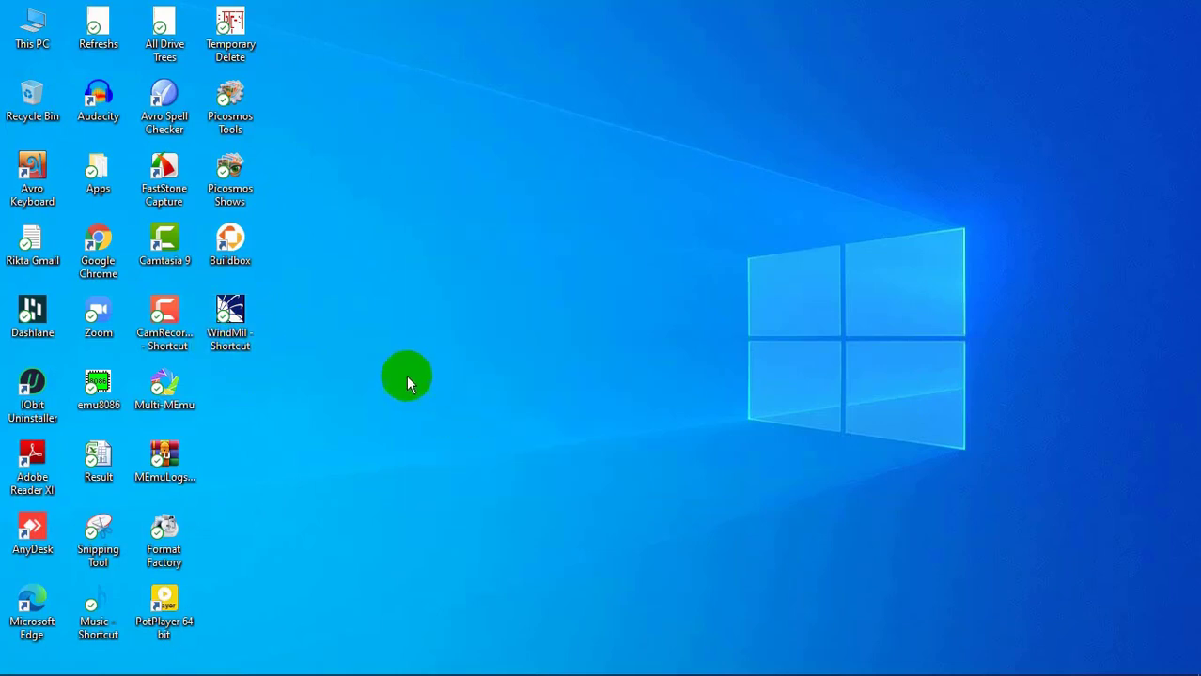
# Launch WindMil from its desktop shortcut.
pyautogui.rightClick(227, 316)
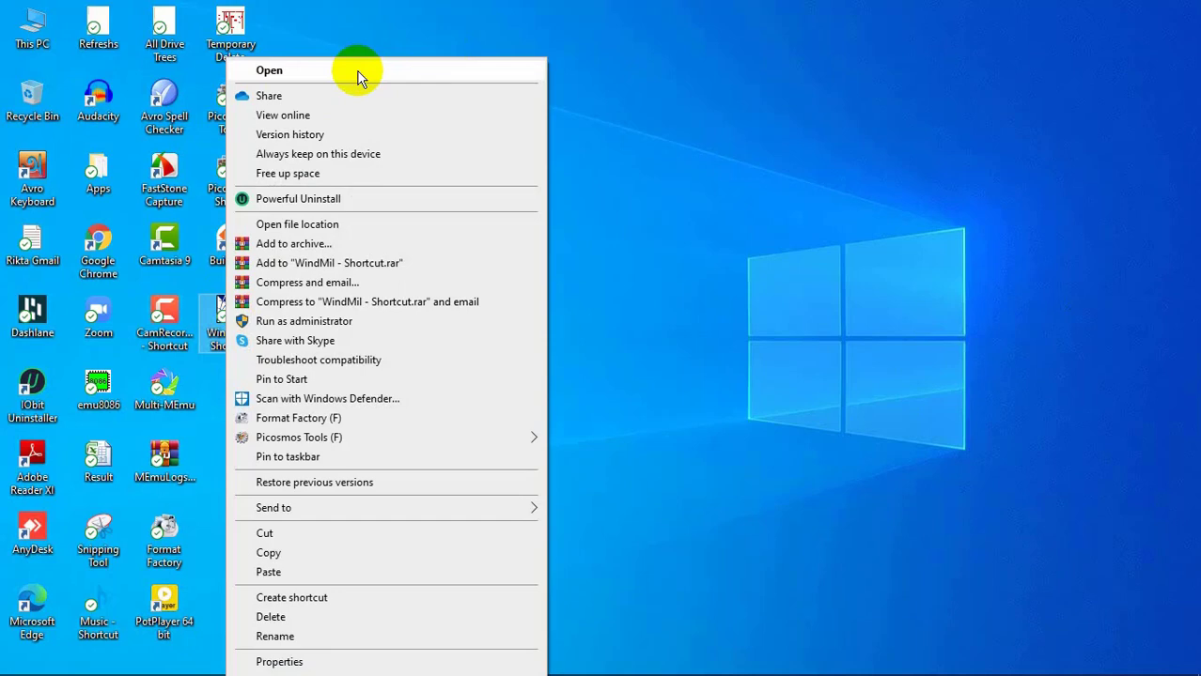
pyautogui.click(358, 74)
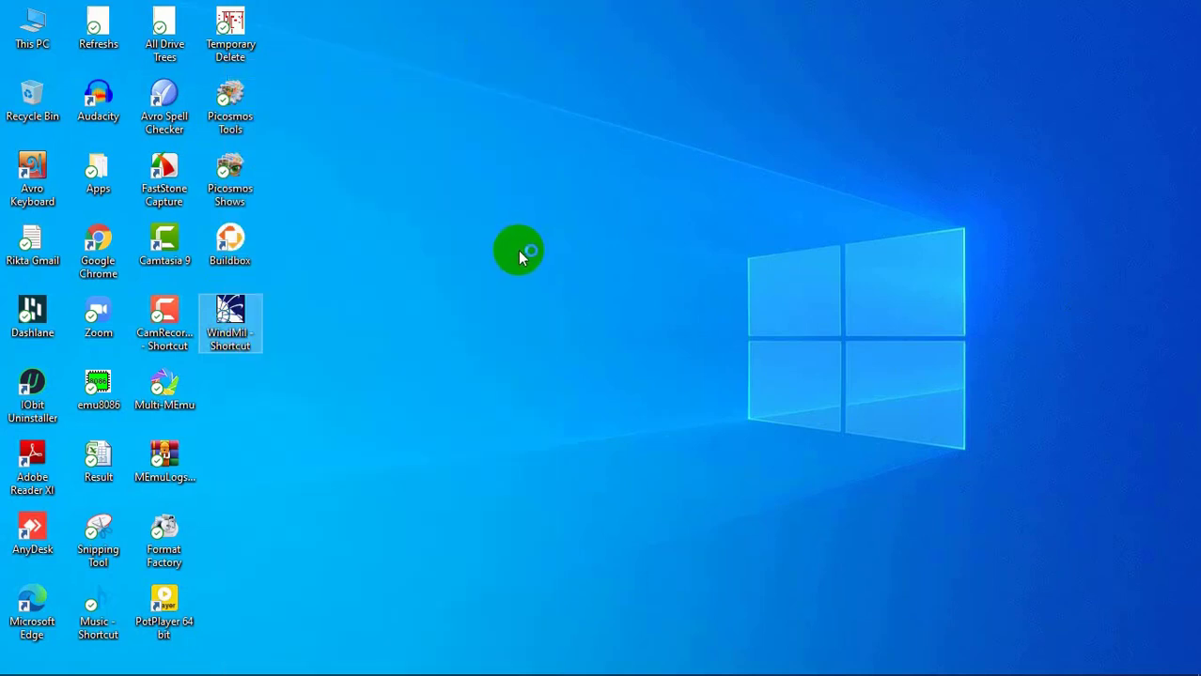
pyautogui.click(687, 425)
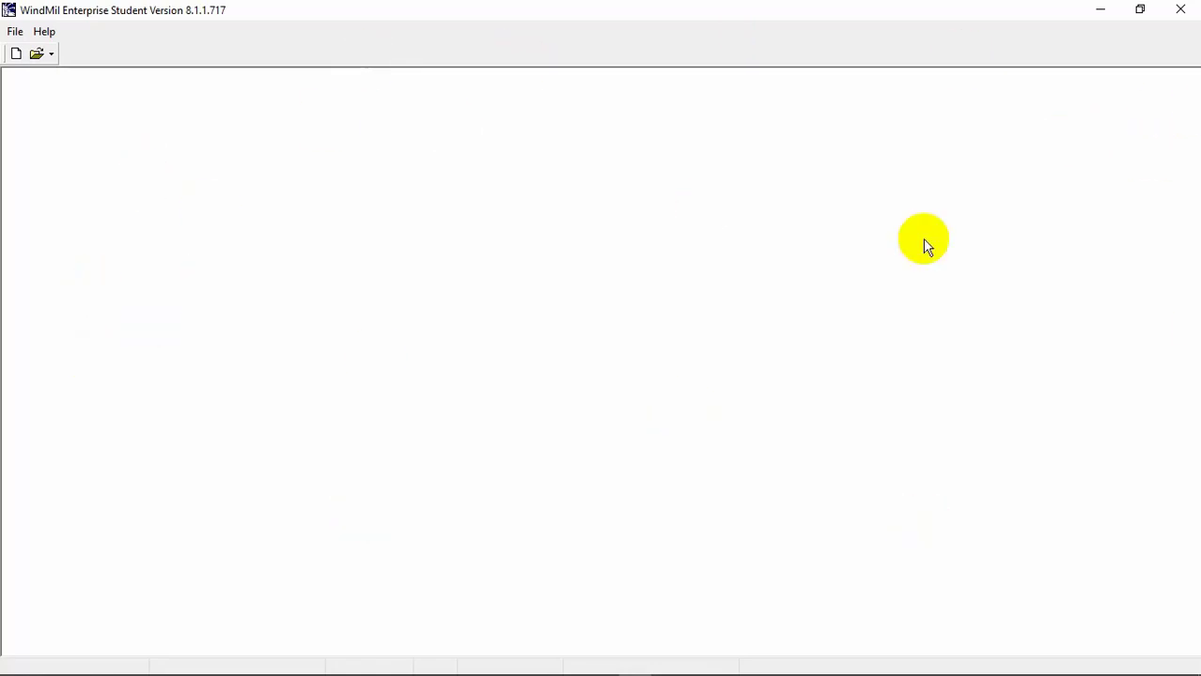
# Create a new WindMil model and choose the Database folder inside Milsoft_WindMil 8.1.1.717 on Local Disk (C:) as its save location.
pyautogui.click(15, 31)
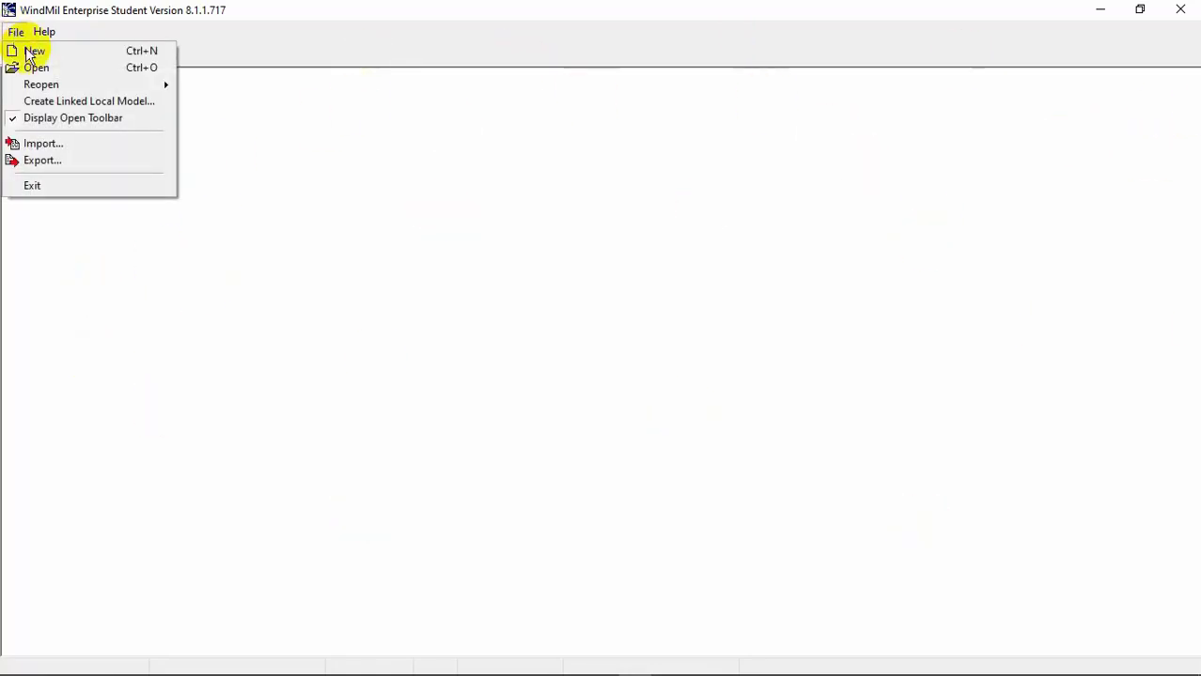
pyautogui.click(56, 59)
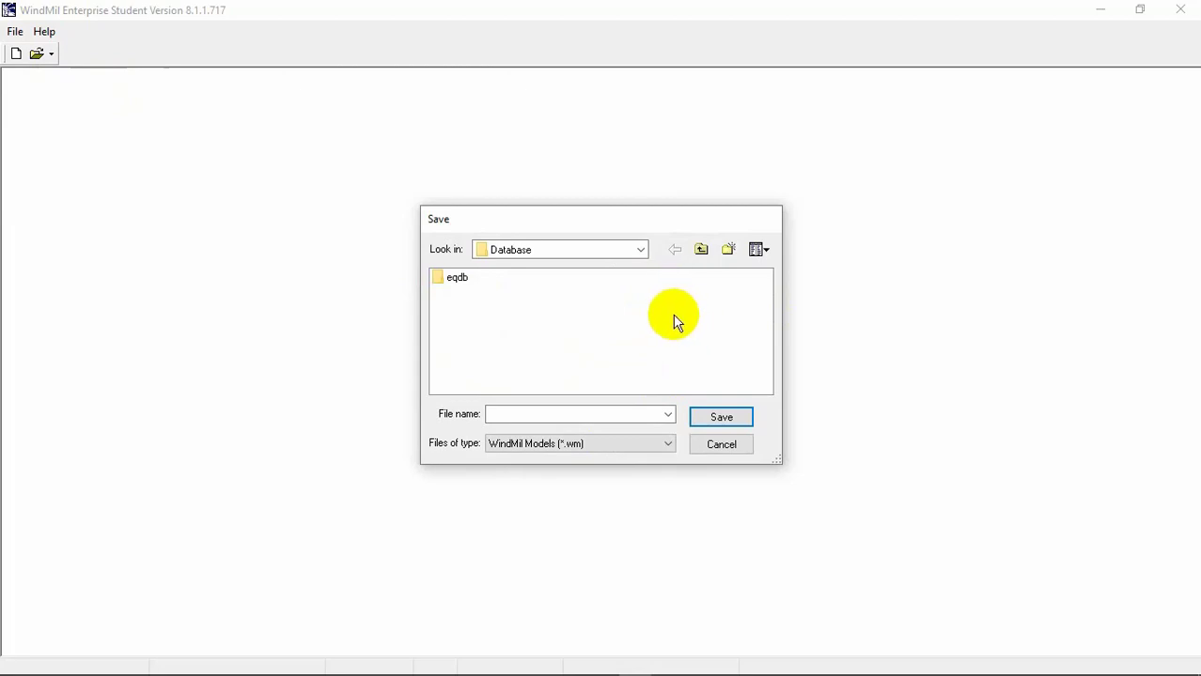
pyautogui.click(642, 249)
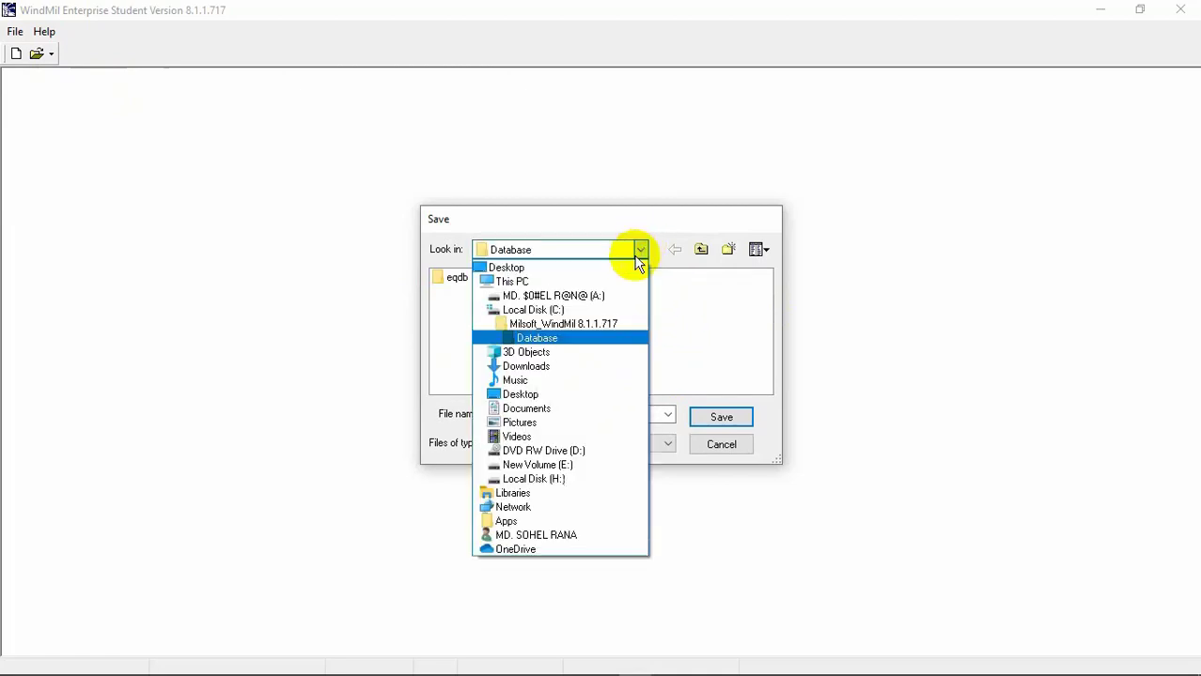
pyautogui.click(537, 309)
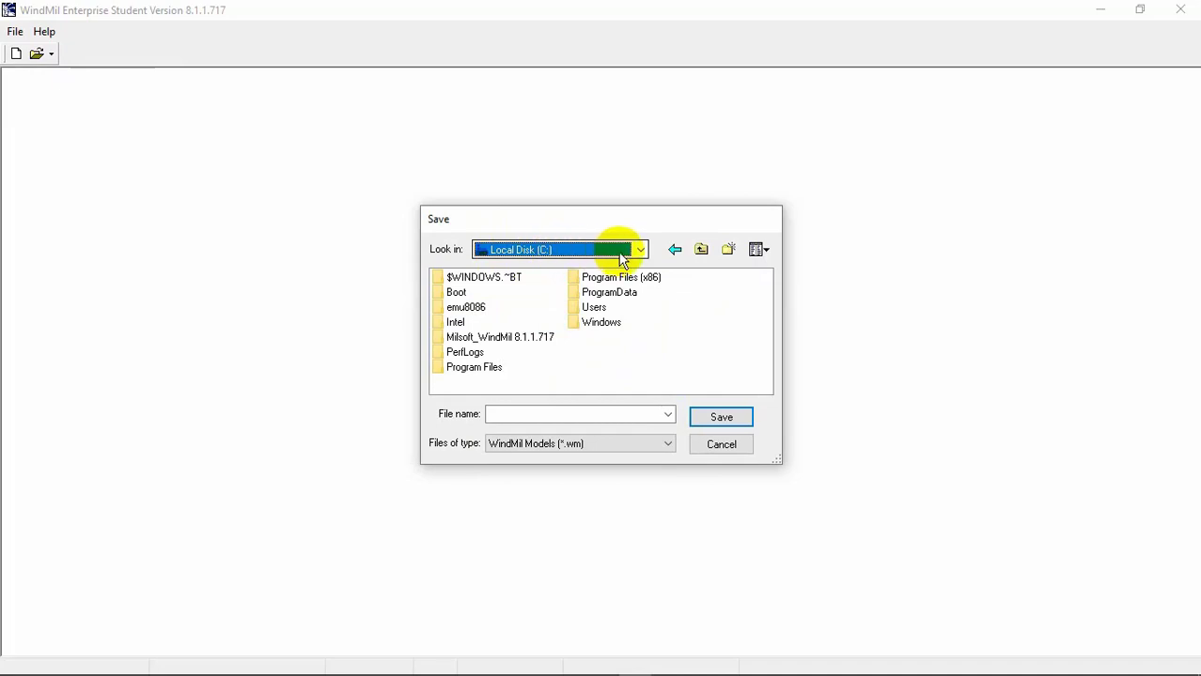
pyautogui.click(708, 357)
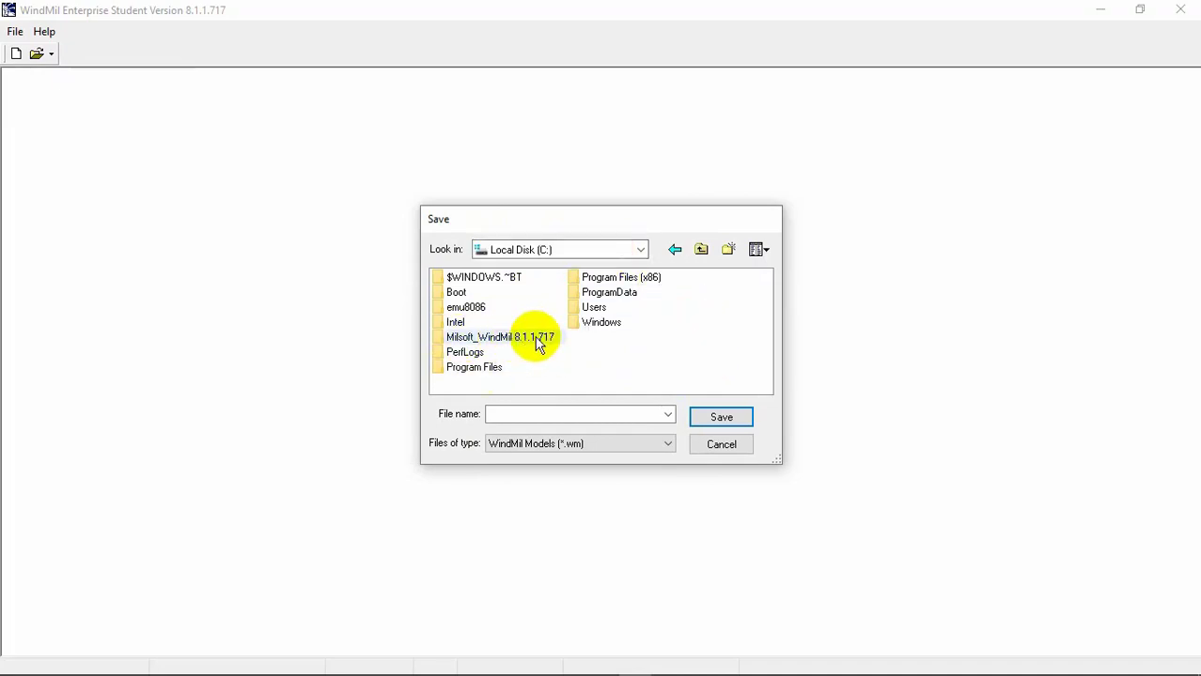
pyautogui.doubleClick(537, 340)
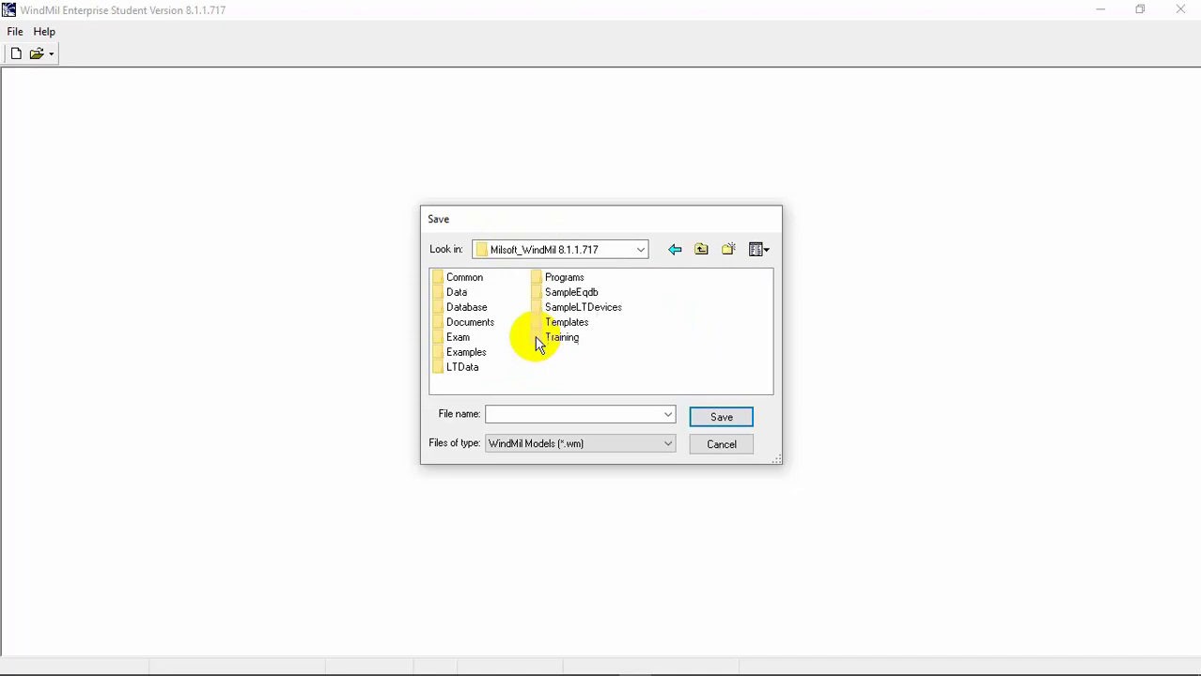
pyautogui.doubleClick(473, 308)
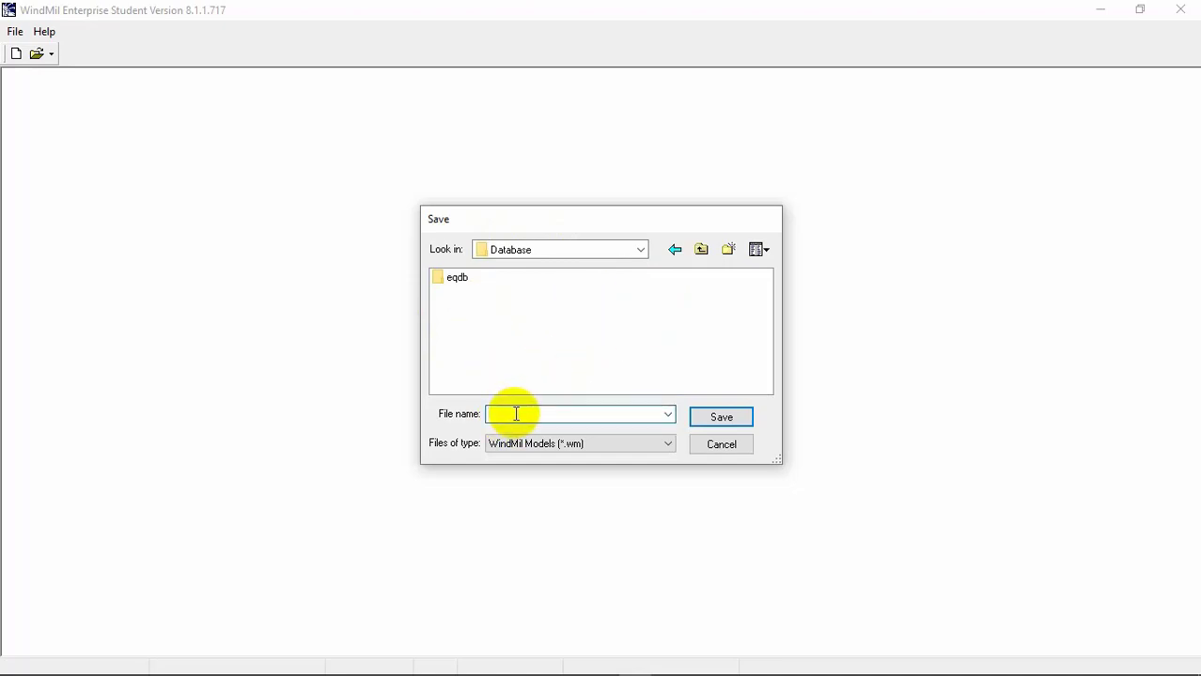
# Save the new model under the name "1st Project" and close the project management pane in its workspace.
pyautogui.write('l')
pyautogui.write('st')
pyautogui.press('Left')
pyautogui.press('Left')
pyautogui.press('BackSpace')
pyautogui.write('F')
pyautogui.click(732, 420)
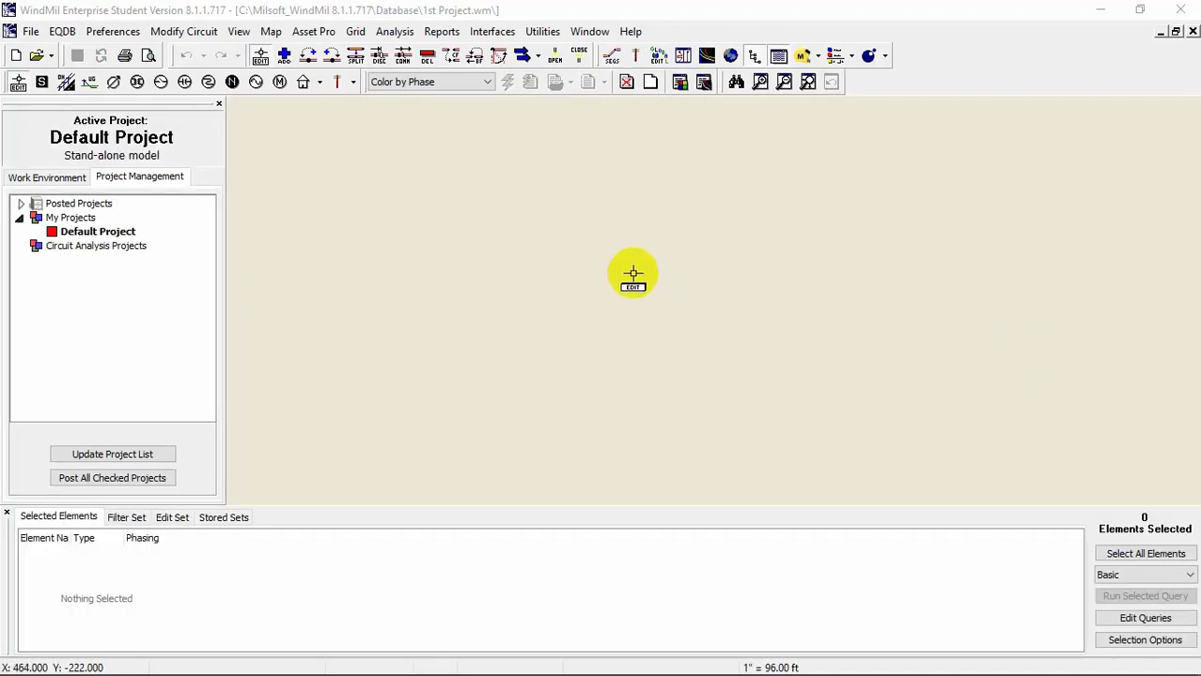
pyautogui.click(219, 104)
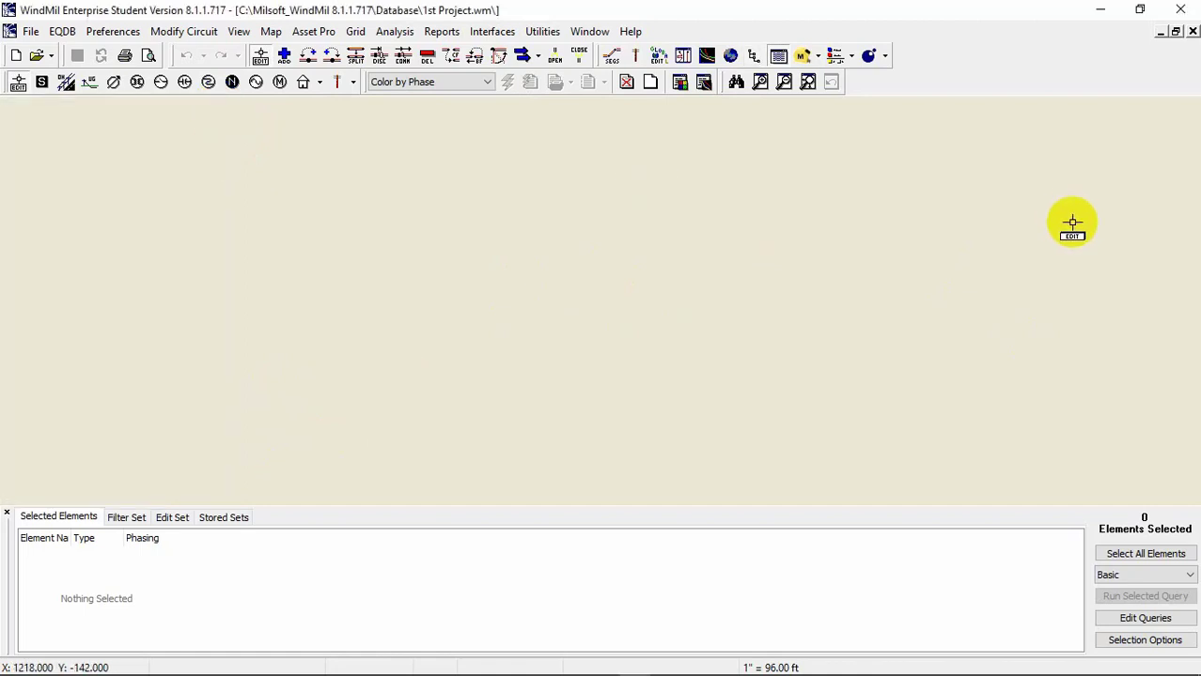